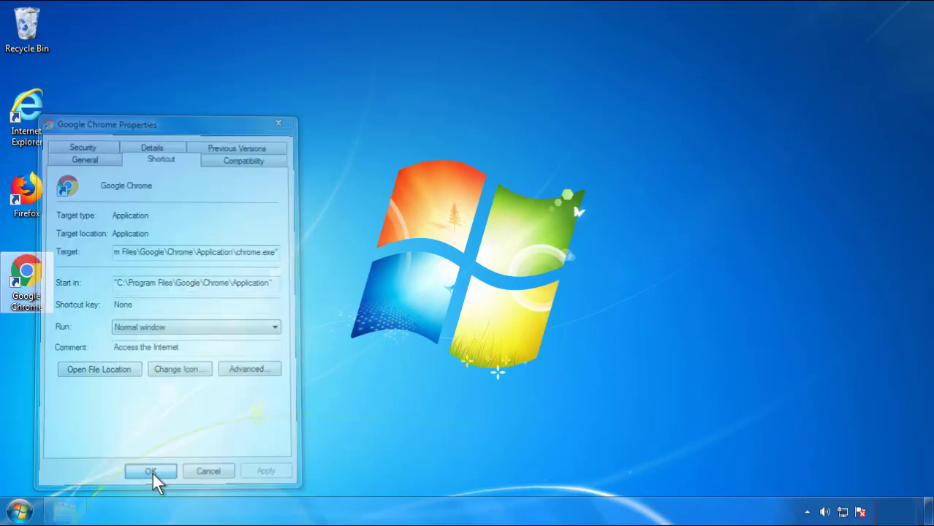
Confirm and close the Google Chrome shortcut's Properties dialog, leaving the Start menu showing
{"action": "left_click", "coordinate": [18, 510]}
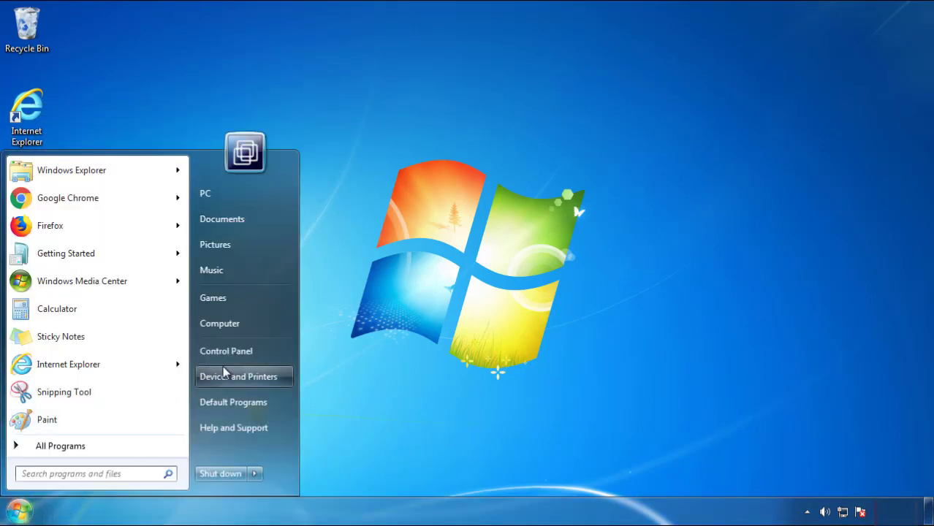
Sort Programs and Features by newest install date, uninstall SearchMine 2.00, and close the list
{"action": "left_click", "coordinate": [233, 348]}
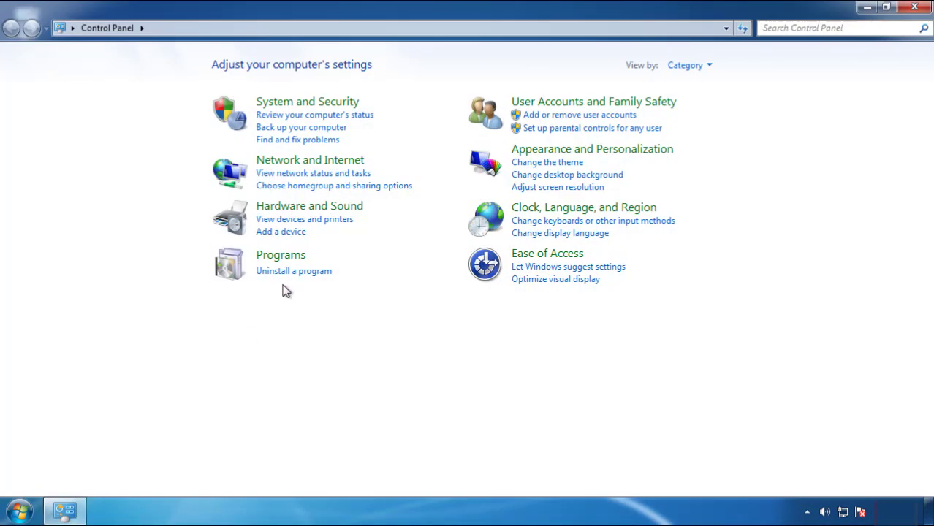
{"action": "left_click", "coordinate": [293, 272]}
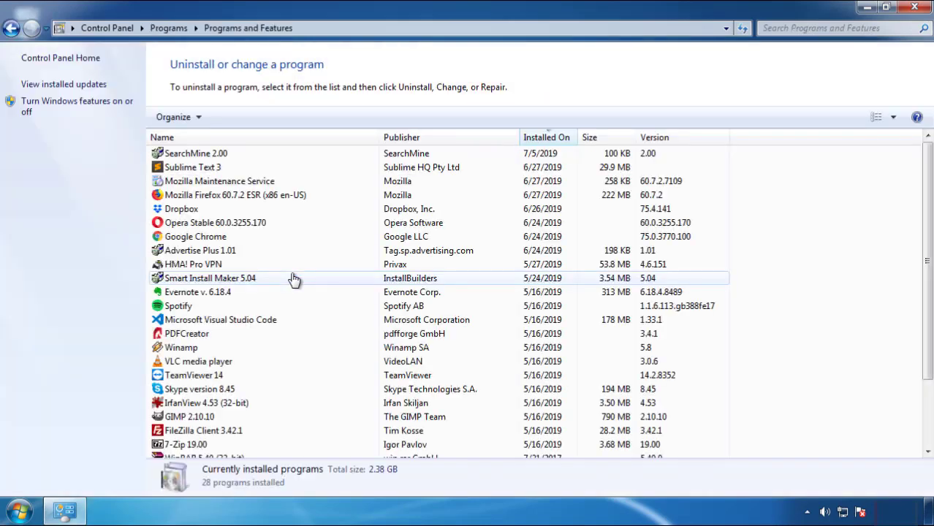
{"action": "left_click", "coordinate": [547, 139]}
{"action": "left_click", "coordinate": [541, 139]}
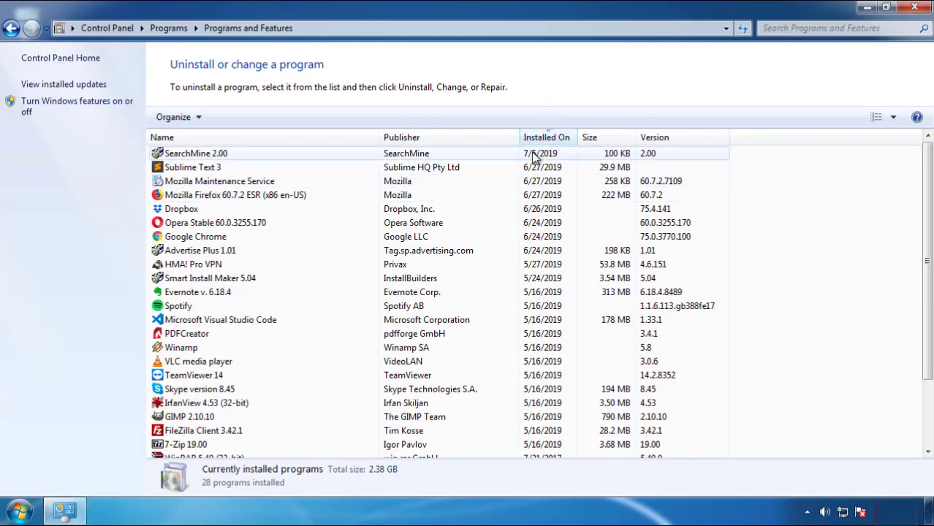
{"action": "left_click", "coordinate": [195, 155]}
{"action": "left_click", "coordinate": [233, 119]}
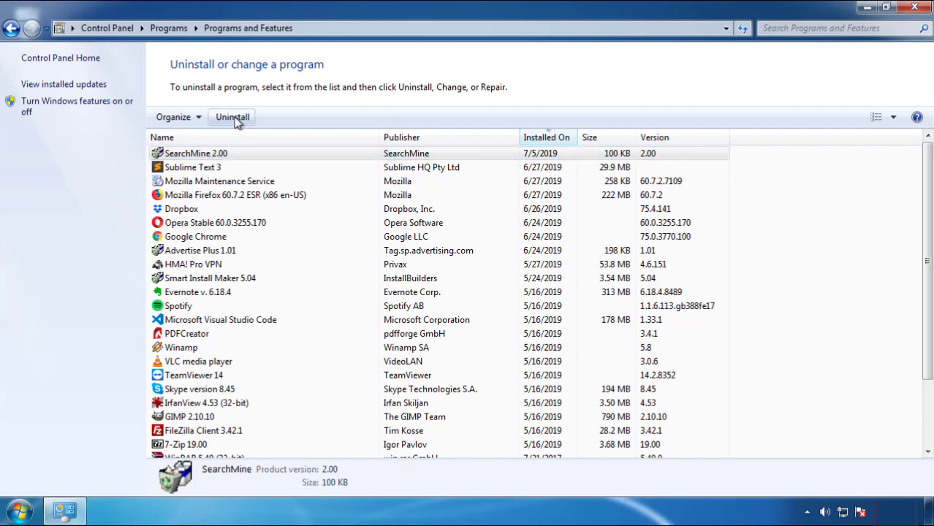
{"action": "left_click", "coordinate": [545, 389]}
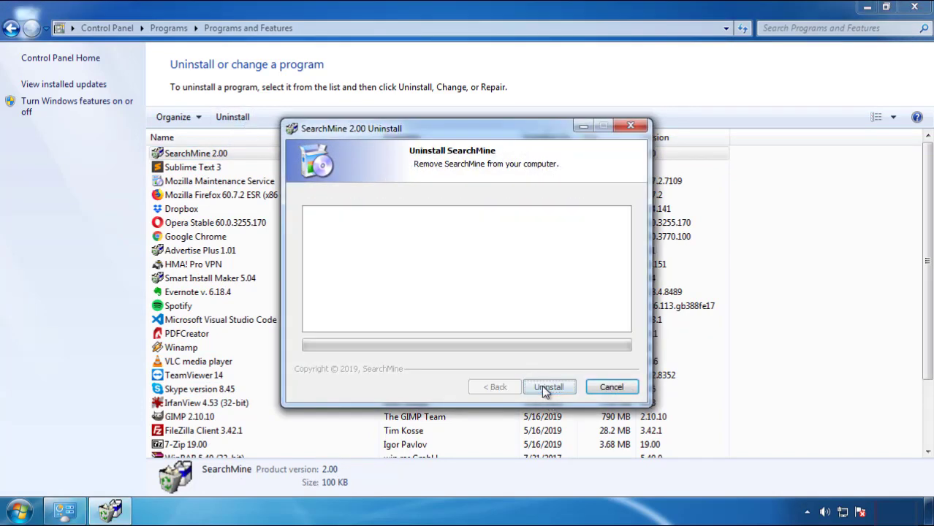
{"action": "left_click", "coordinate": [543, 387]}
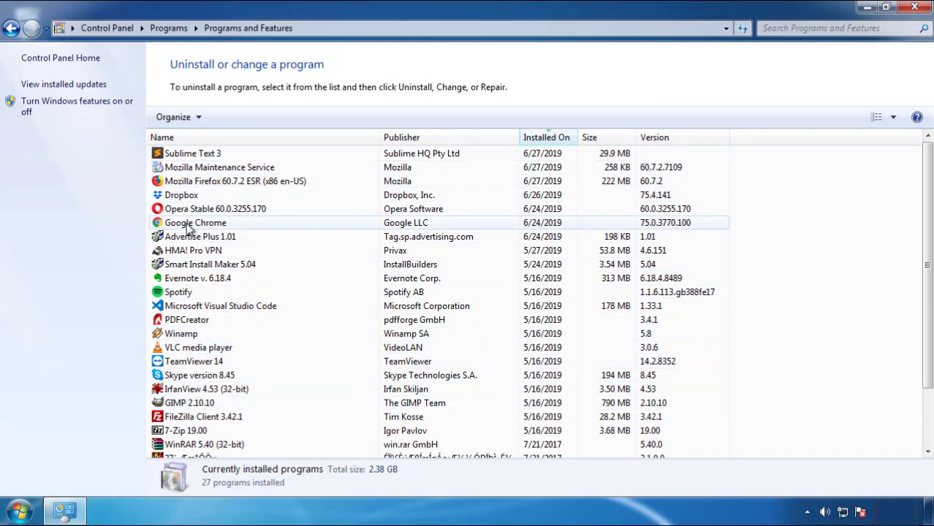
{"action": "left_click", "coordinate": [914, 9]}
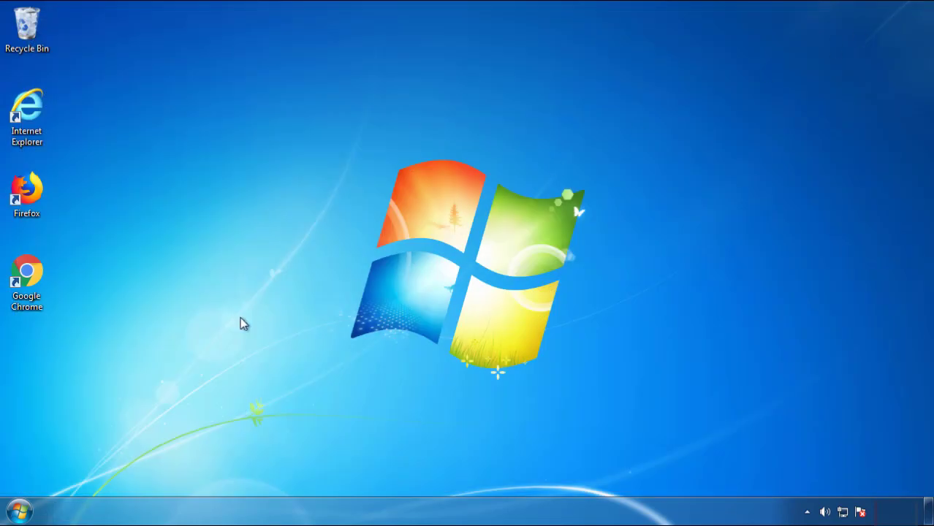
Restart Windows and choose Safe Mode in the Advanced Boot Options menu
{"action": "left_click", "coordinate": [17, 514]}
{"action": "left_click", "coordinate": [250, 477]}
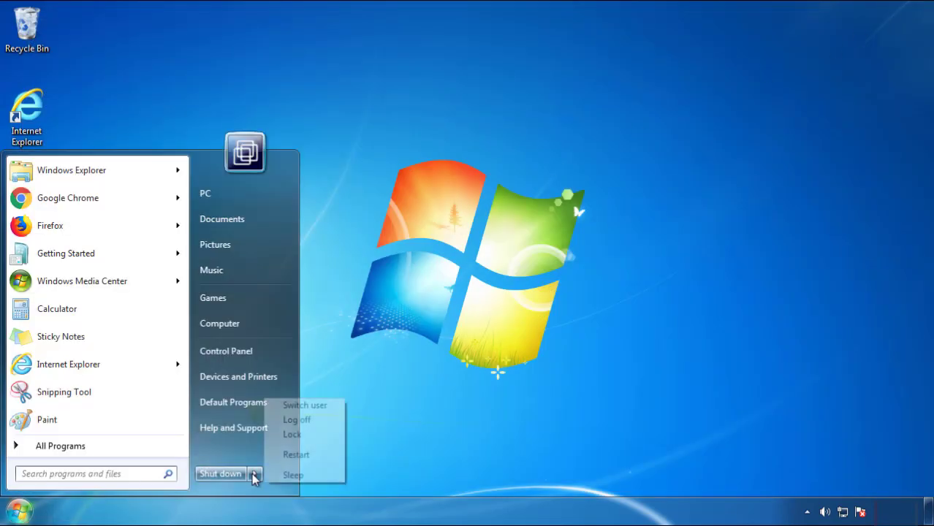
{"action": "left_click", "coordinate": [296, 454]}
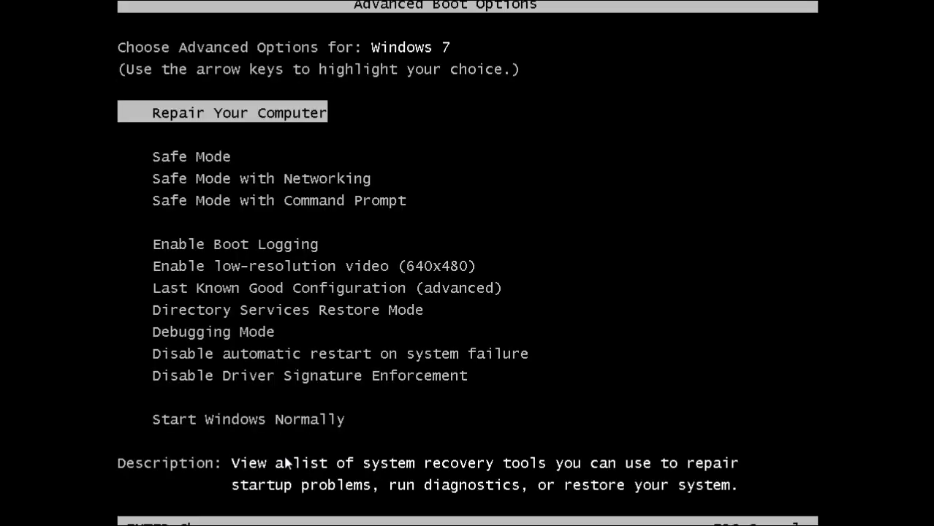
{"action": "key", "text": "Down"}
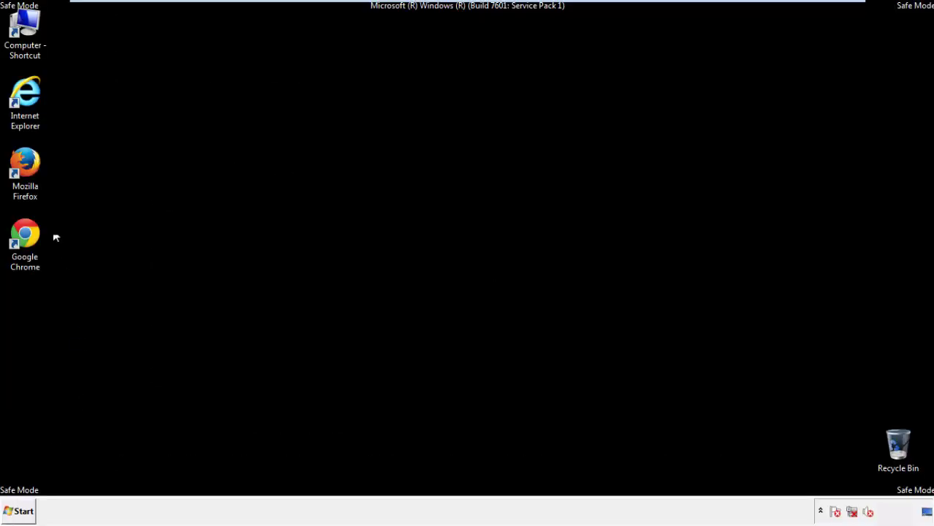
Launch Firefox, decline the default-browser prompt, and make the Menu Bar visible
{"action": "double_click", "coordinate": [34, 169]}
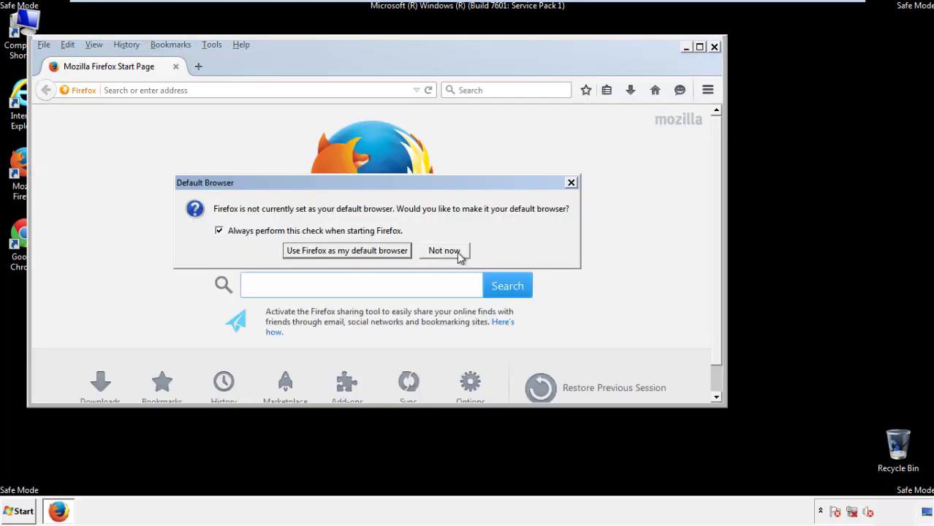
{"action": "left_click", "coordinate": [456, 251]}
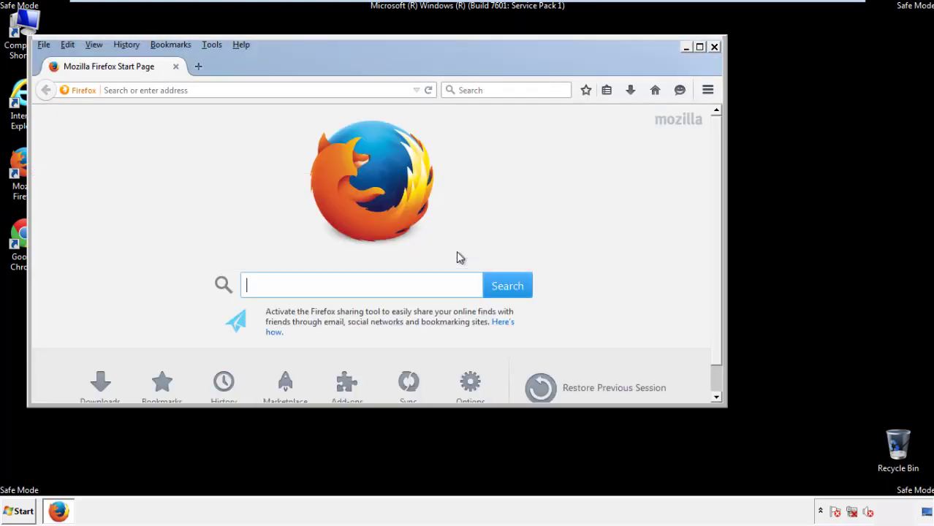
{"action": "right_click", "coordinate": [289, 64]}
{"action": "left_click", "coordinate": [315, 109]}
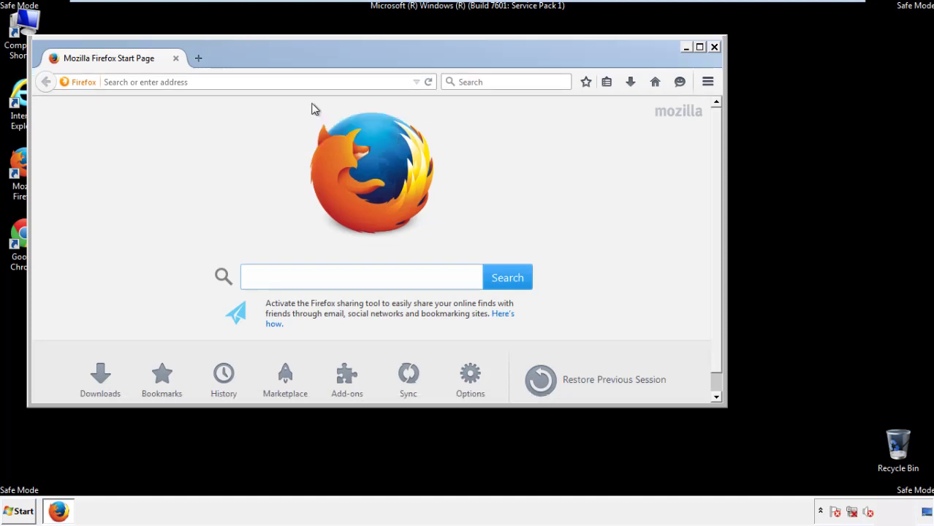
{"action": "right_click", "coordinate": [296, 63]}
{"action": "left_click", "coordinate": [305, 113]}
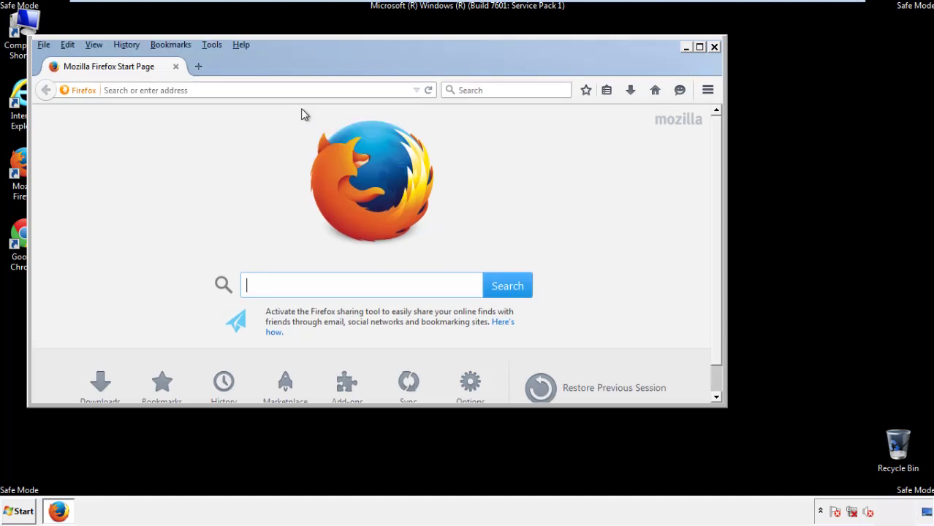
Clear Everything in Clear Recent History, including offline website data and site preferences
{"action": "left_click", "coordinate": [136, 48]}
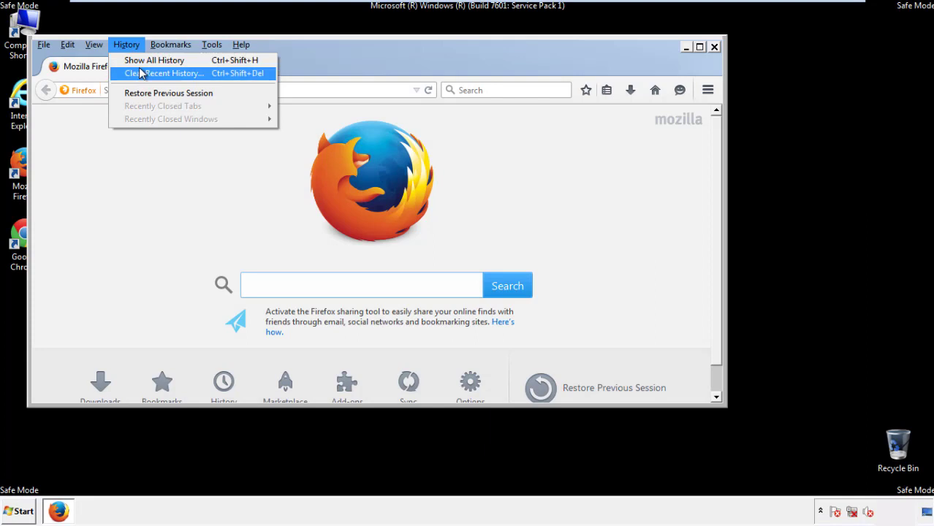
{"action": "left_click", "coordinate": [140, 72]}
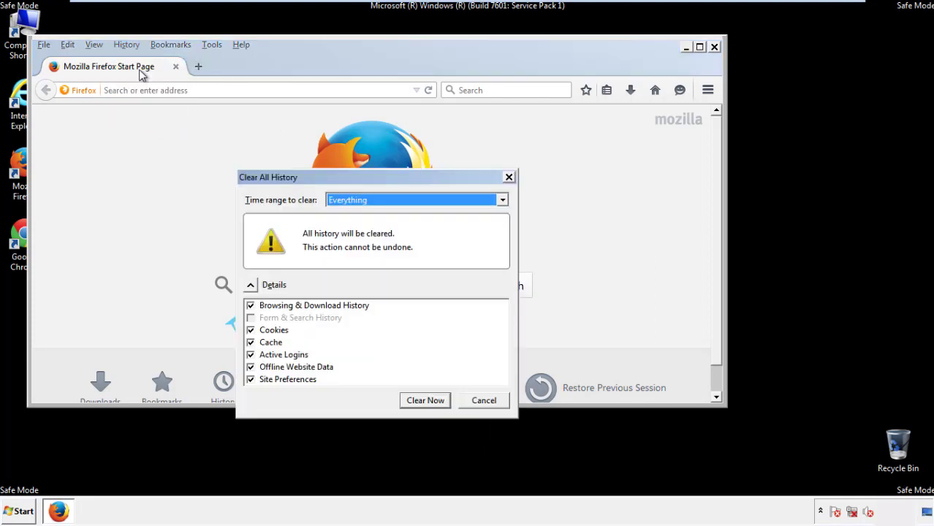
{"action": "left_click", "coordinate": [343, 202]}
{"action": "left_click", "coordinate": [352, 274]}
{"action": "left_click", "coordinate": [249, 367]}
{"action": "left_click", "coordinate": [250, 366]}
{"action": "left_click", "coordinate": [250, 379]}
{"action": "left_click", "coordinate": [250, 379]}
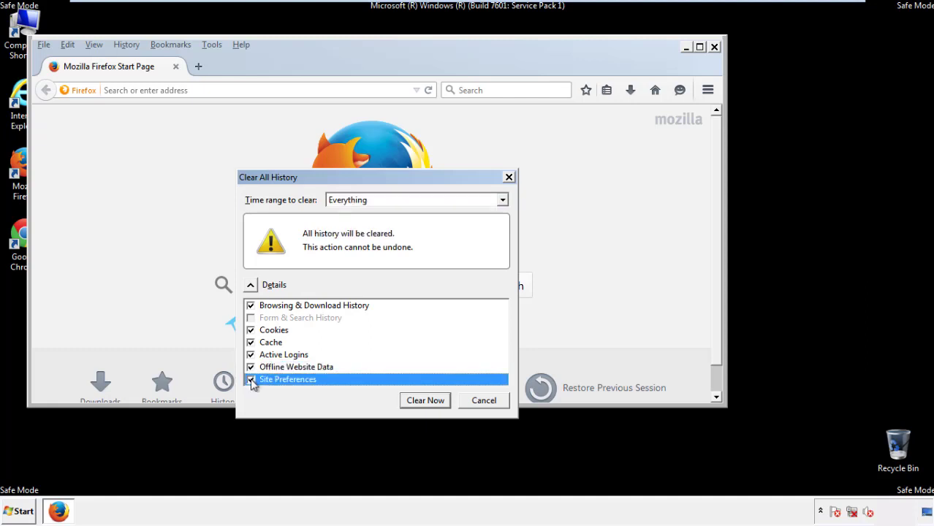
{"action": "left_click", "coordinate": [424, 400]}
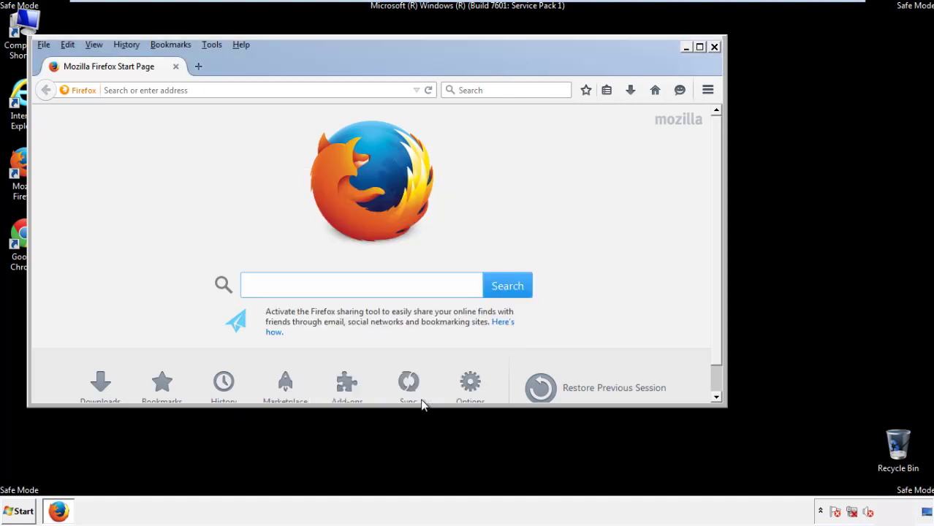
Refresh Firefox from the Troubleshooting Information page and finish the data import
{"action": "left_click", "coordinate": [241, 44]}
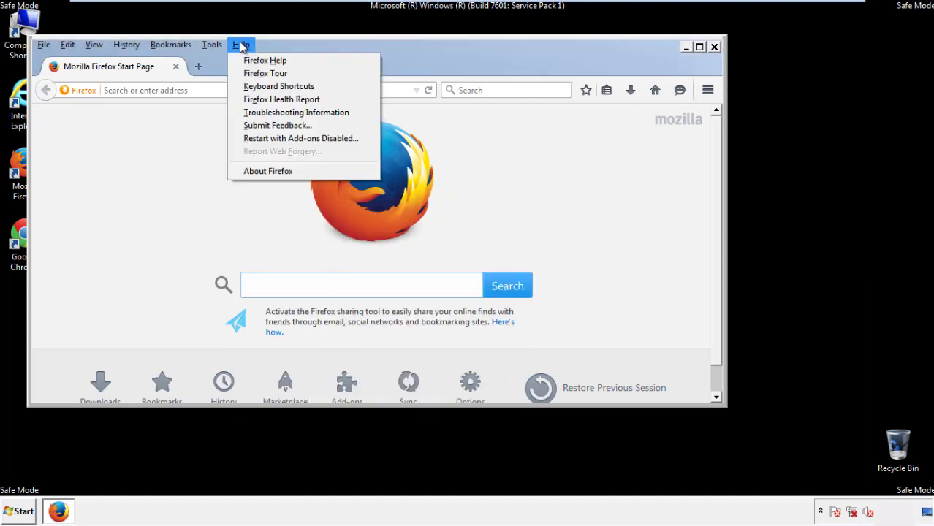
{"action": "left_click", "coordinate": [271, 112]}
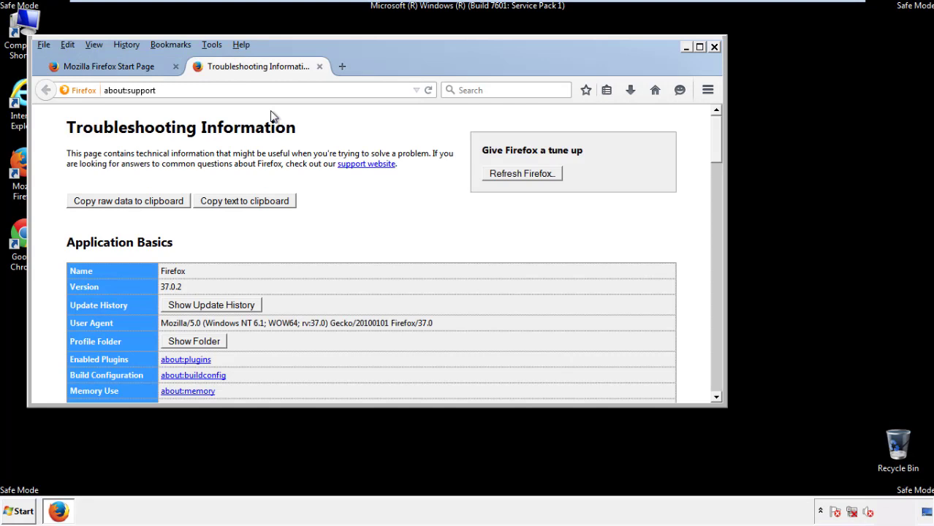
{"action": "left_click", "coordinate": [541, 177]}
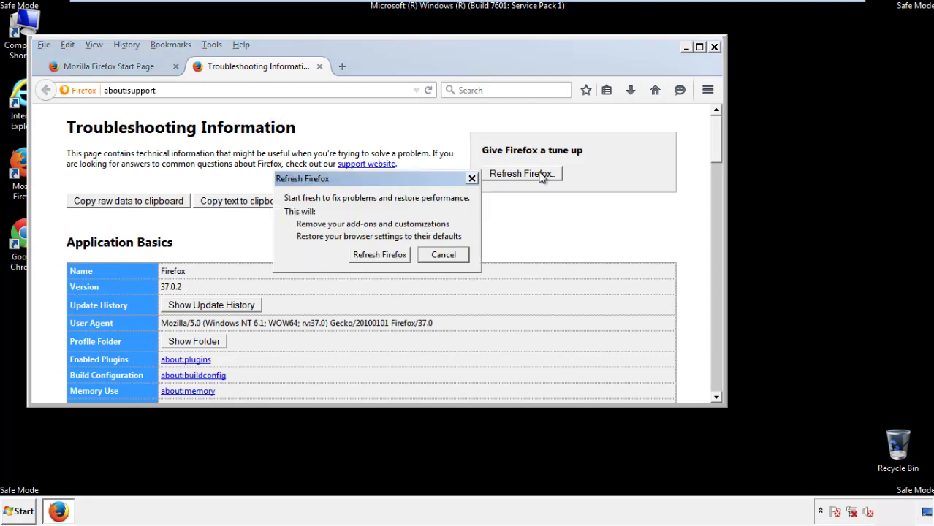
{"action": "left_click", "coordinate": [379, 255]}
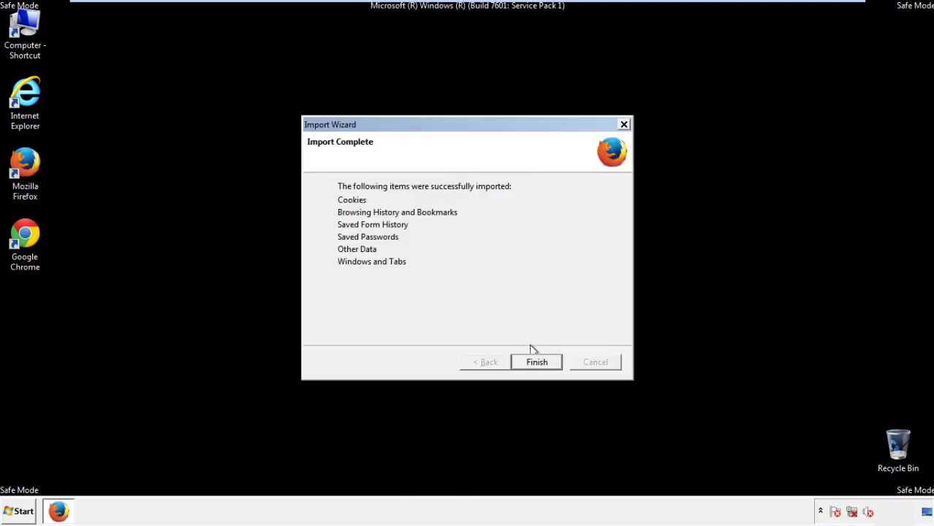
{"action": "left_click", "coordinate": [537, 364]}
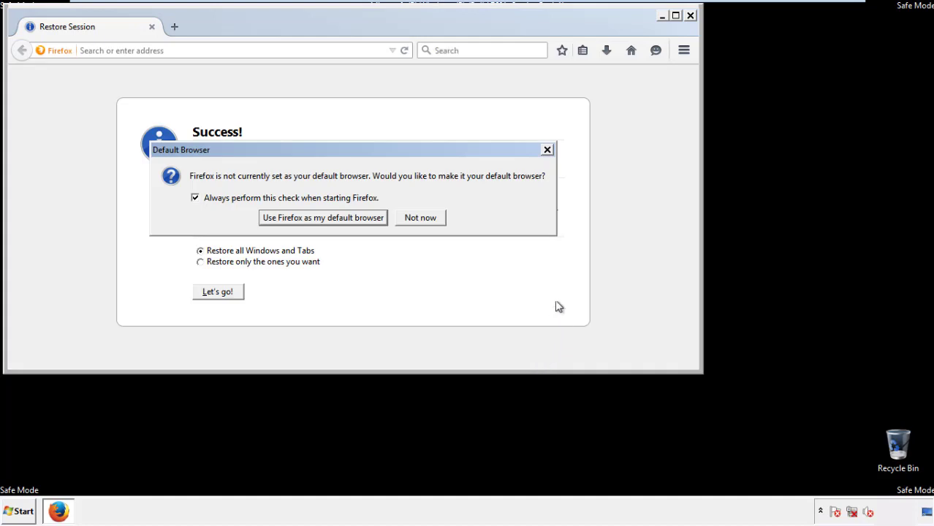
Decline making Firefox the default browser and close Firefox
{"action": "left_click", "coordinate": [422, 219]}
{"action": "left_click", "coordinate": [690, 14]}
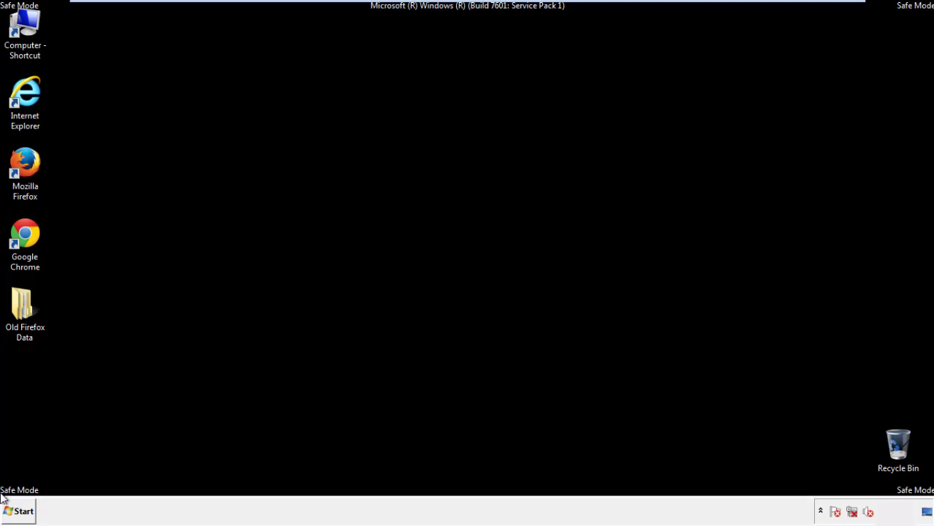
{"action": "left_click", "coordinate": [22, 232]}
Launch Google Chrome and choose Don't ask again on the default-browser infobar
{"action": "double_click", "coordinate": [22, 232]}
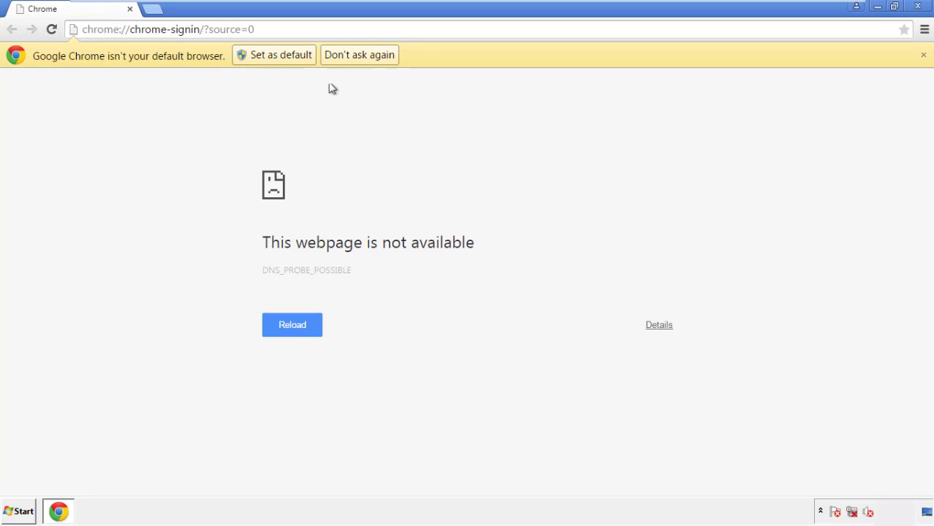
{"action": "left_click", "coordinate": [376, 57]}
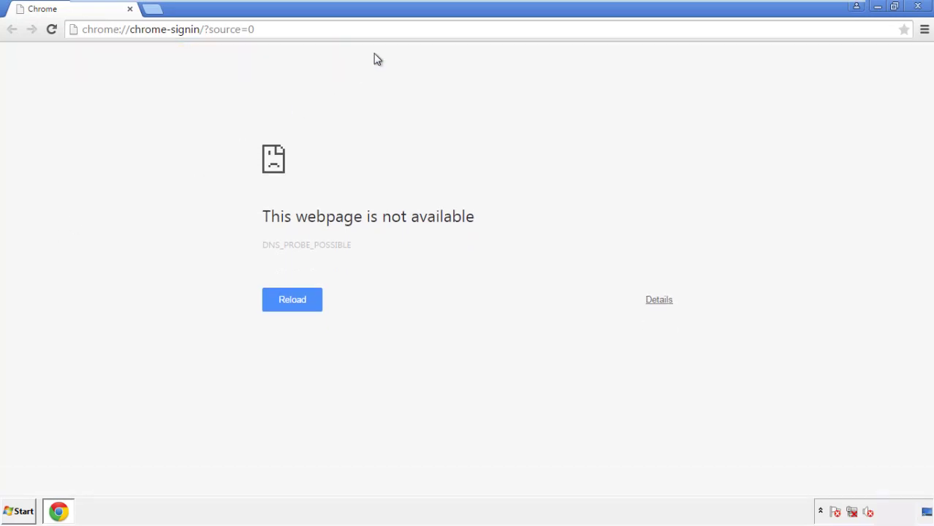
{"action": "left_click", "coordinate": [925, 31]}
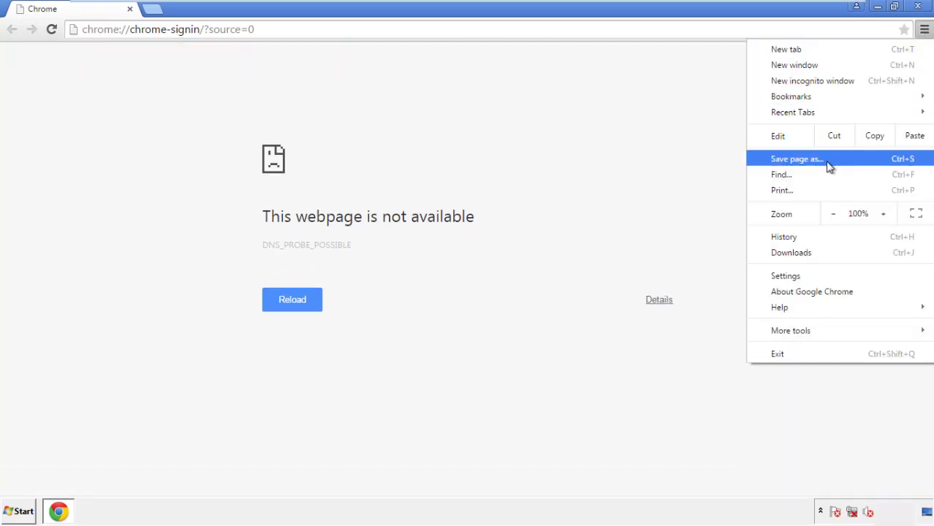
Clear Chrome's browsing data from the beginning of time, including autofill form data
{"action": "left_click", "coordinate": [790, 277]}
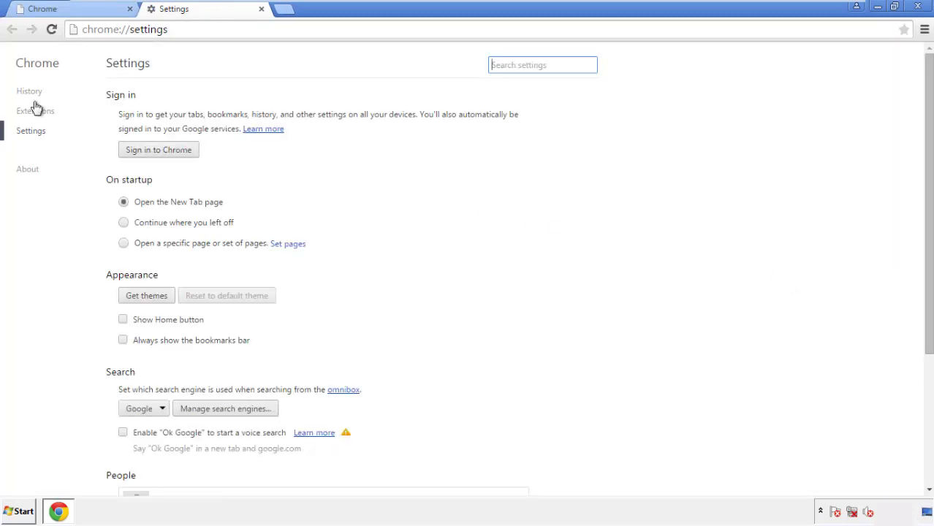
{"action": "left_click", "coordinate": [33, 94]}
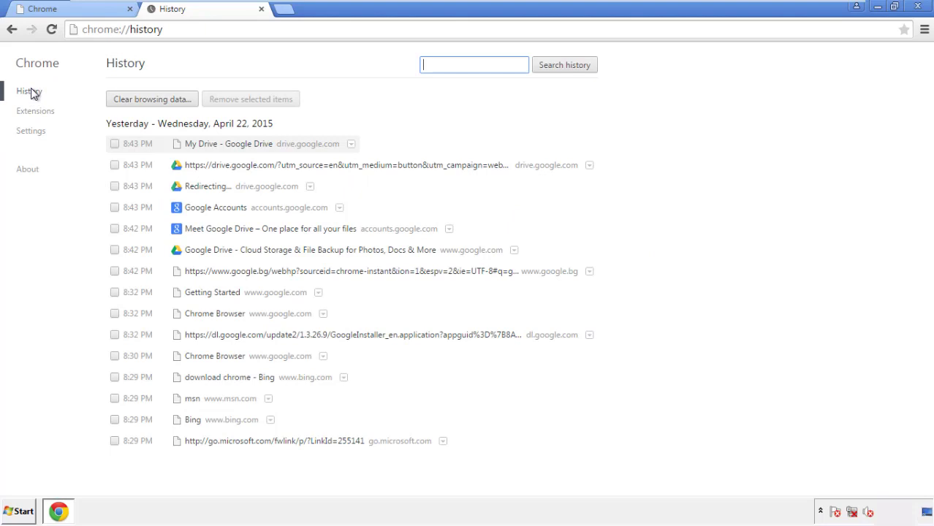
{"action": "left_click", "coordinate": [139, 102]}
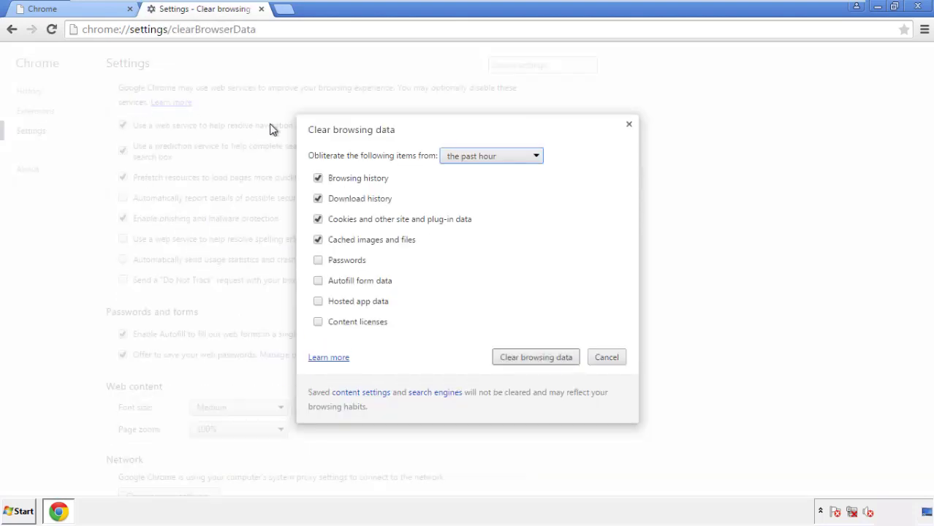
{"action": "left_click", "coordinate": [470, 157]}
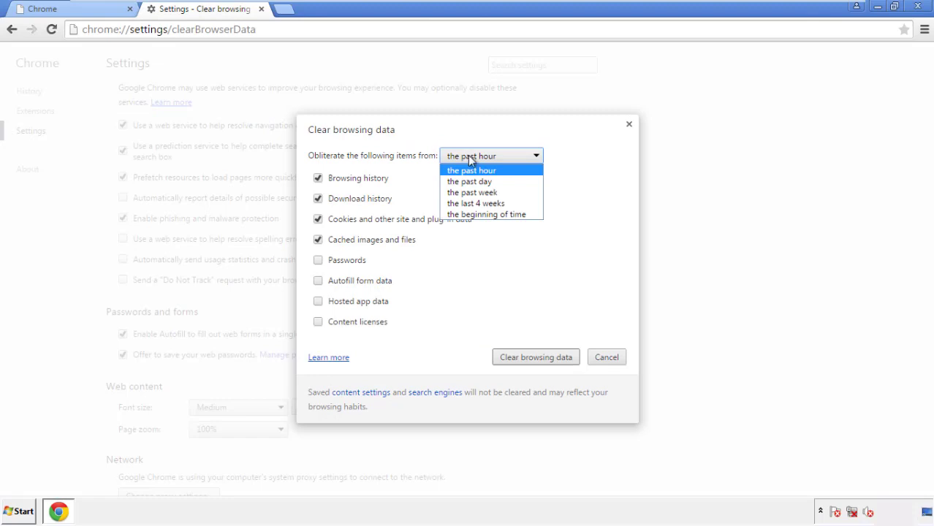
{"action": "left_click", "coordinate": [468, 215]}
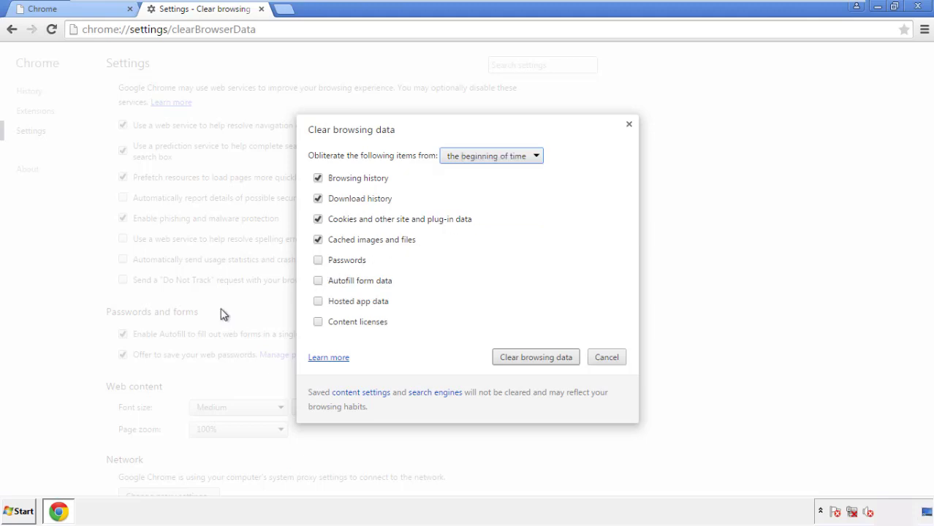
{"action": "left_click", "coordinate": [321, 284]}
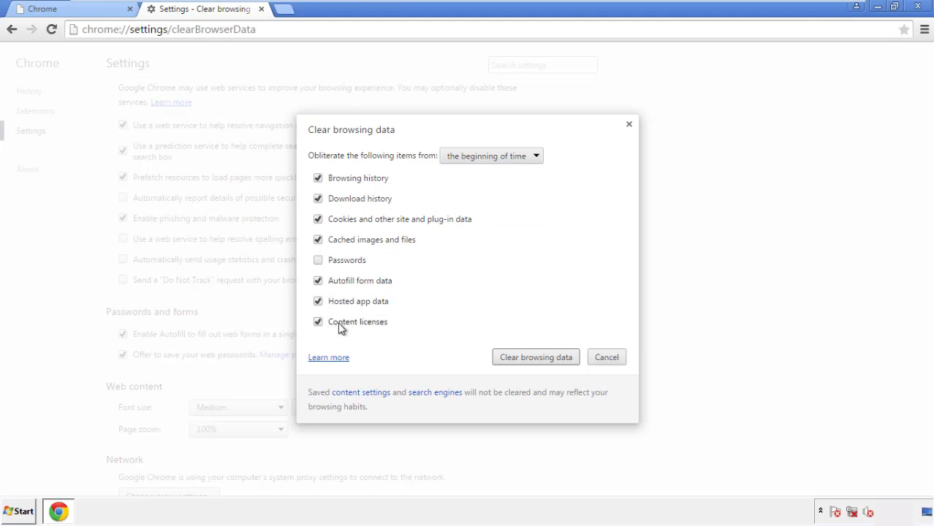
{"action": "left_click", "coordinate": [524, 359]}
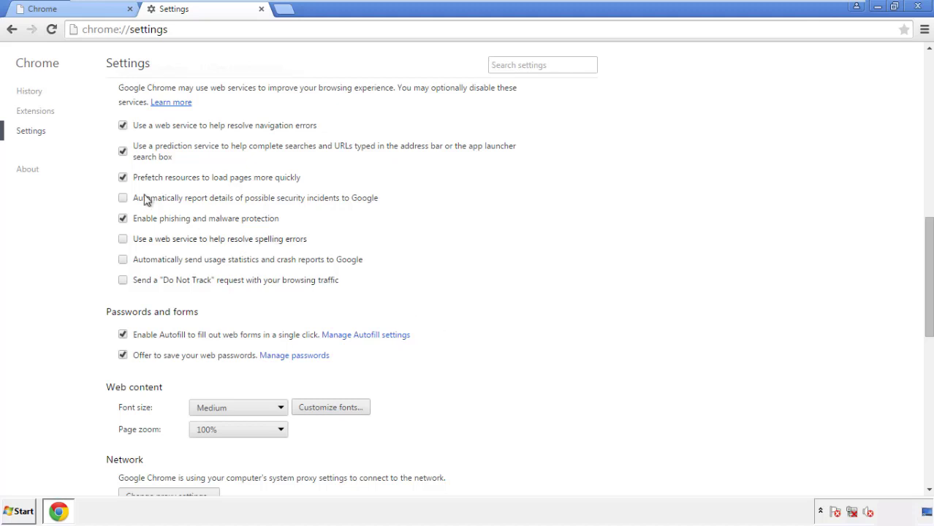
Reset Chrome's settings to their original defaults and close the browser
{"action": "left_click_drag", "start_coordinate": [927, 233], "coordinate": [925, 394]}
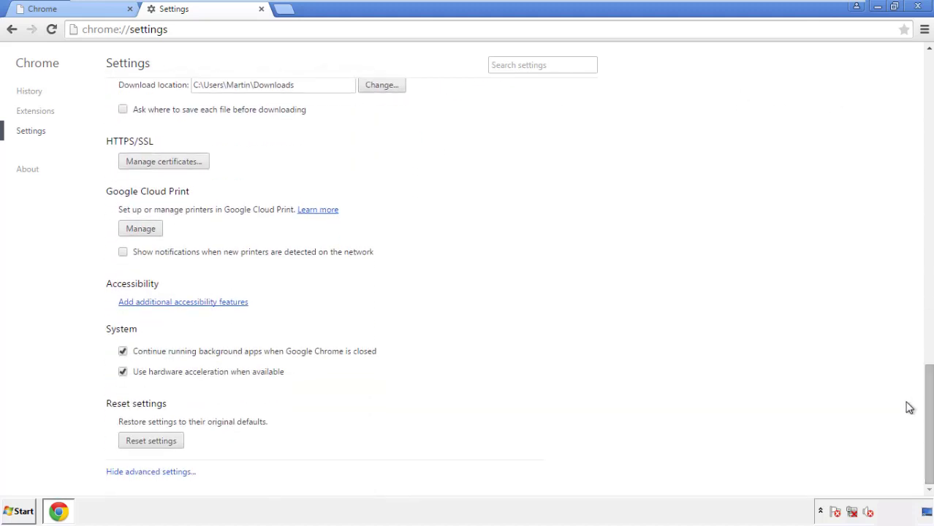
{"action": "left_click", "coordinate": [176, 447]}
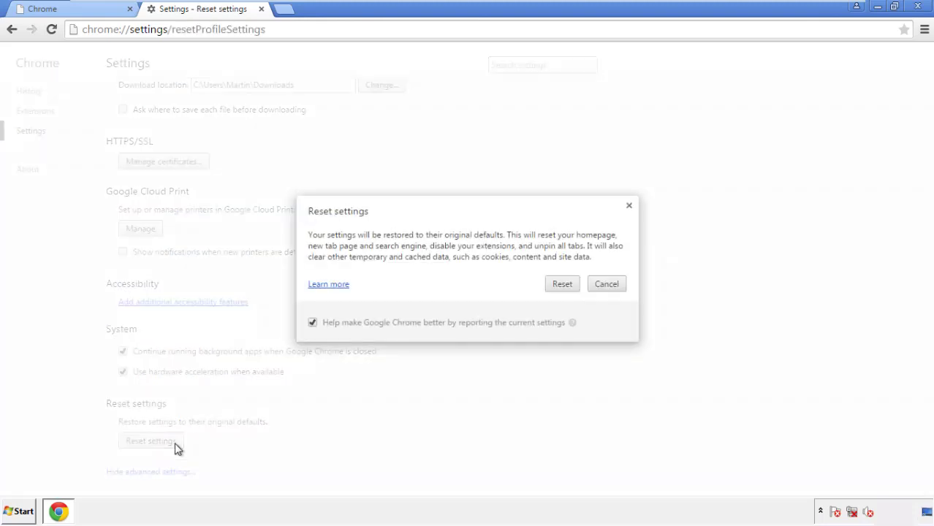
{"action": "left_click", "coordinate": [563, 284]}
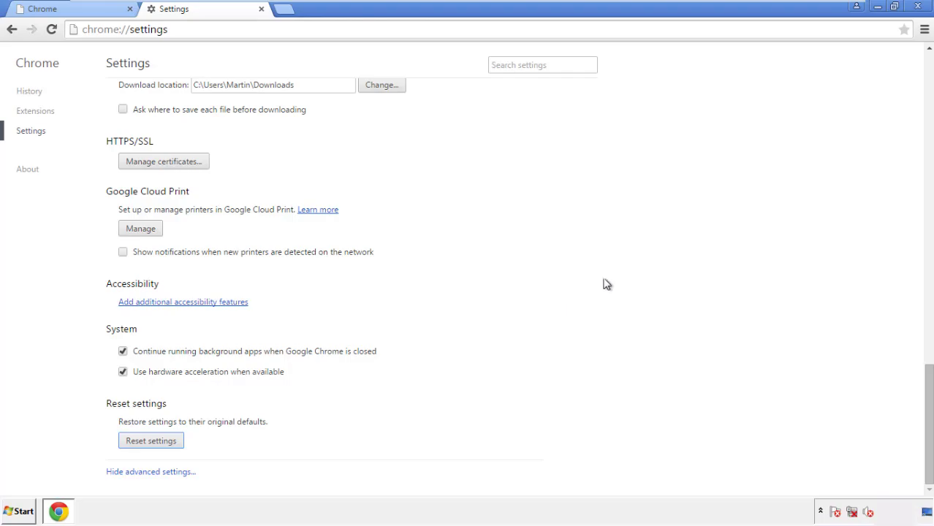
{"action": "left_click", "coordinate": [917, 6]}
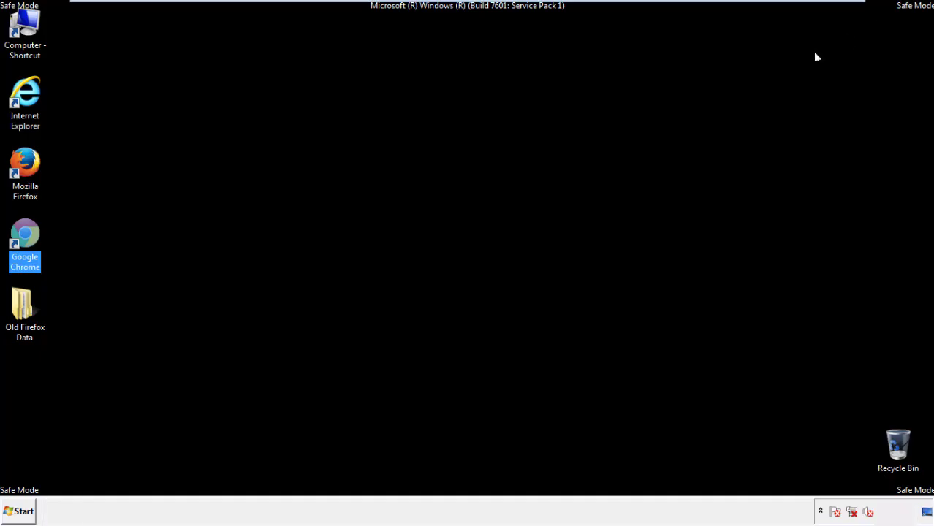
Remove the Search Mine extension in Firefox's Add-ons Manager and close Firefox
{"action": "left_click", "coordinate": [504, 236]}
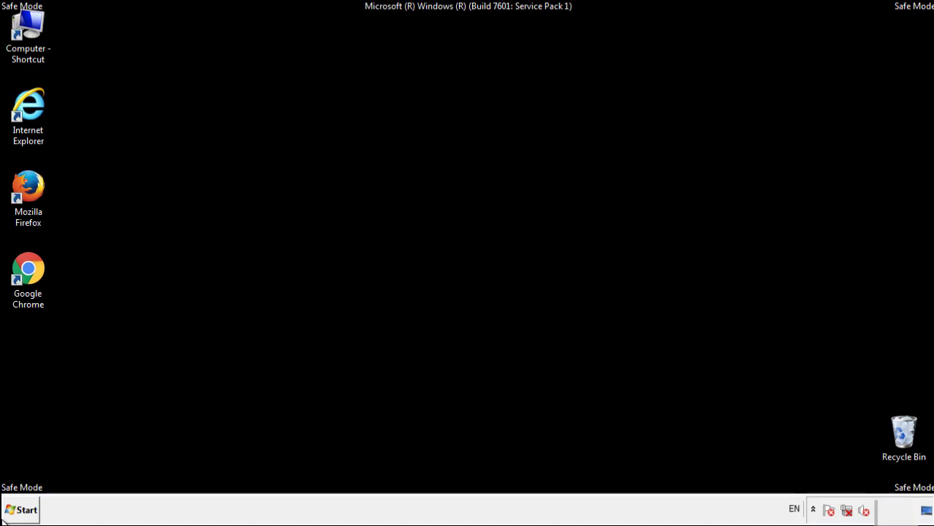
{"action": "double_click", "coordinate": [36, 182]}
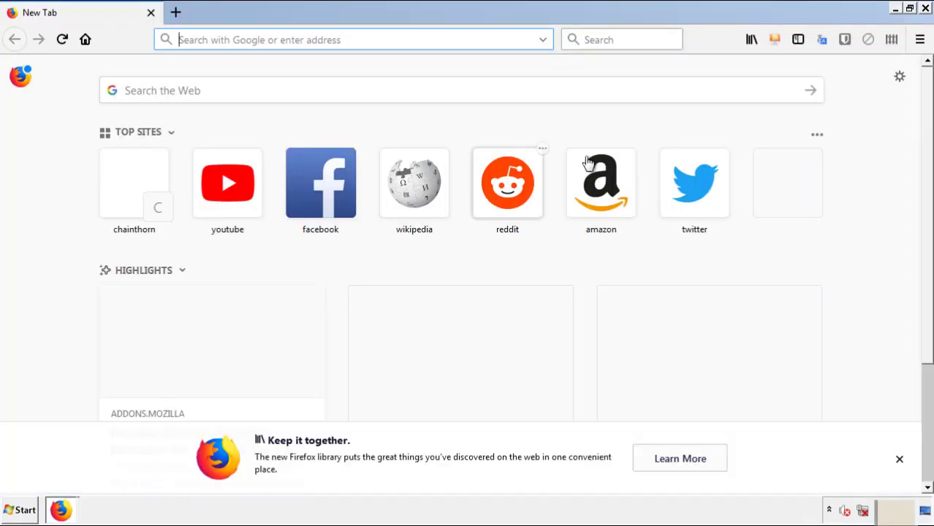
{"action": "left_click", "coordinate": [919, 40]}
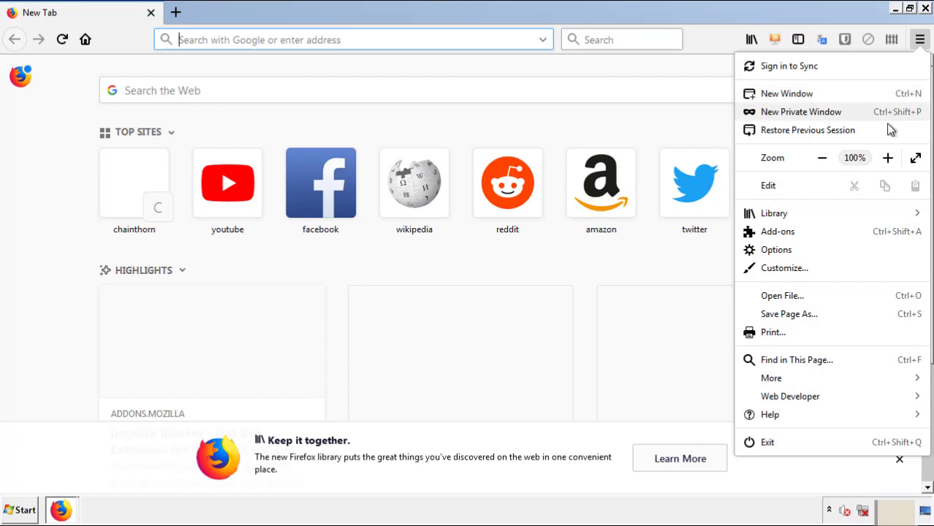
{"action": "left_click", "coordinate": [861, 239]}
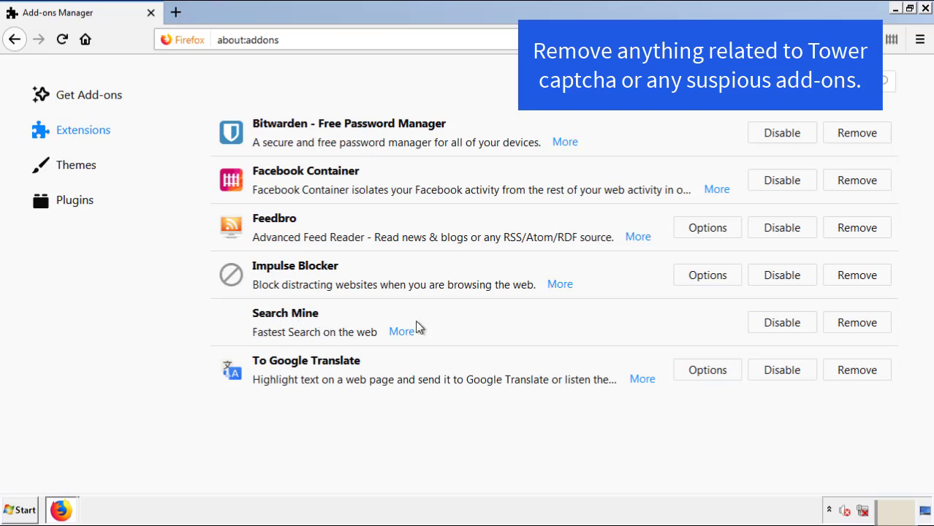
{"action": "left_click", "coordinate": [852, 326]}
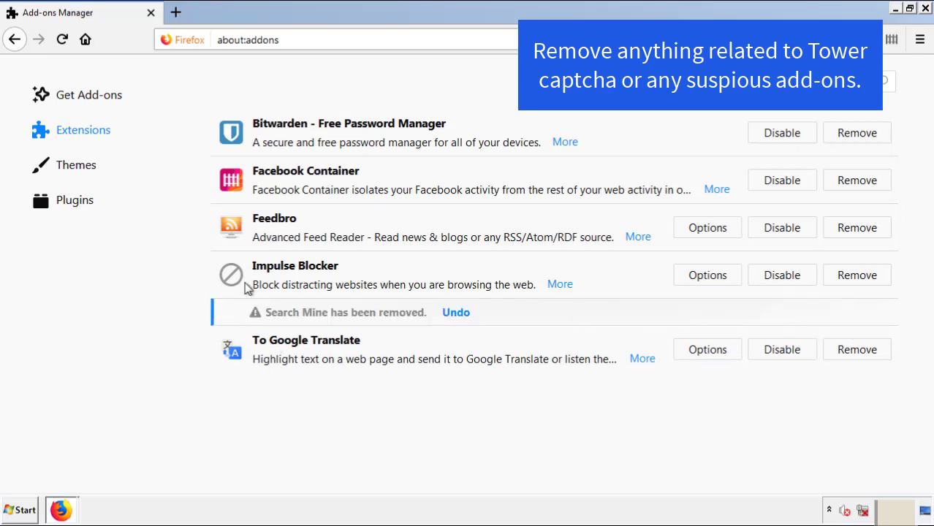
{"action": "left_click", "coordinate": [925, 9]}
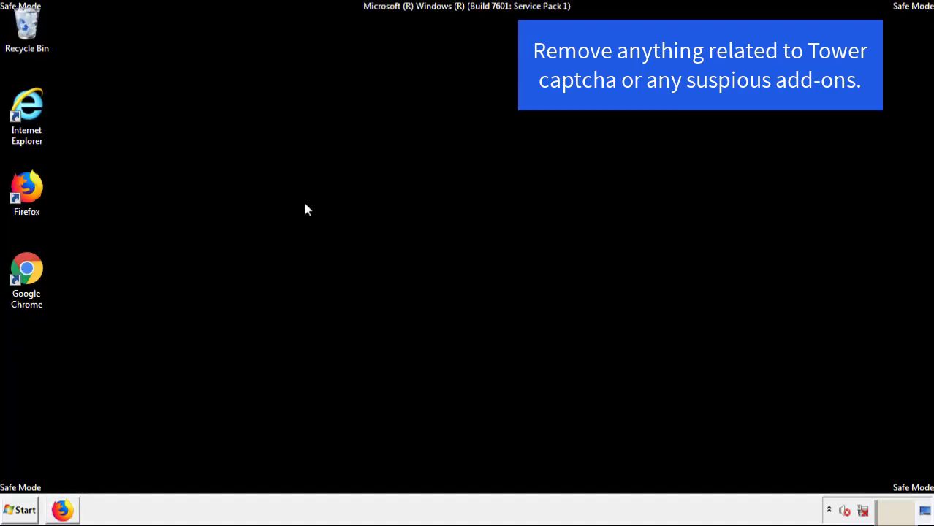
Remove the Search Mine extension from Chrome's Extensions page and close Chrome
{"action": "double_click", "coordinate": [25, 285]}
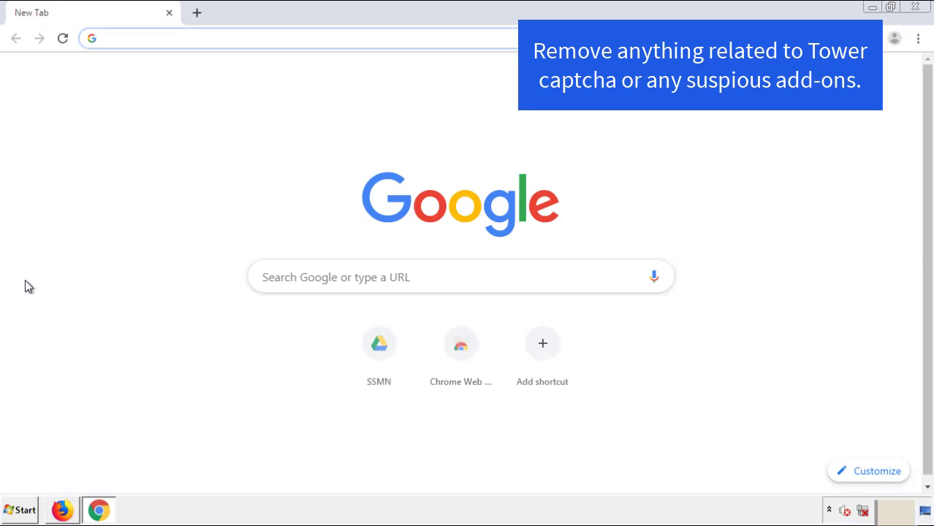
{"action": "left_click", "coordinate": [917, 38]}
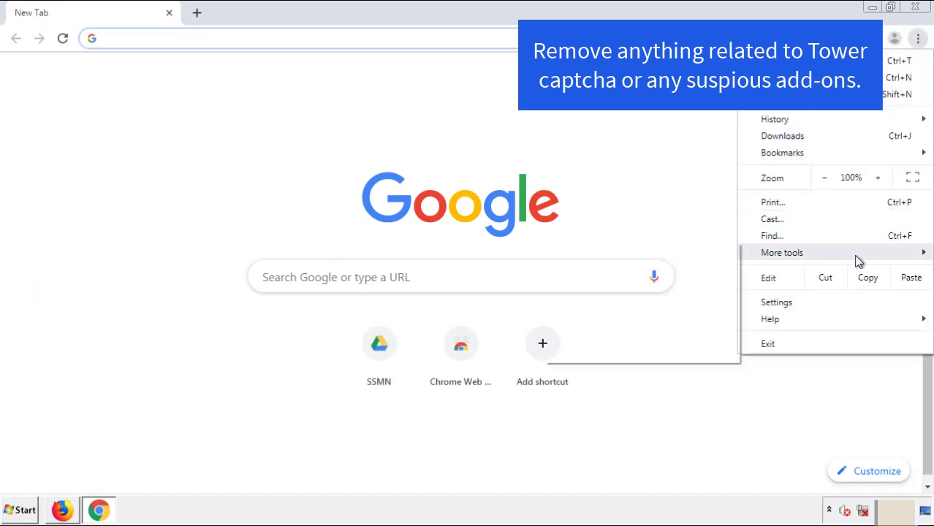
{"action": "mouse_move", "coordinate": [836, 256]}
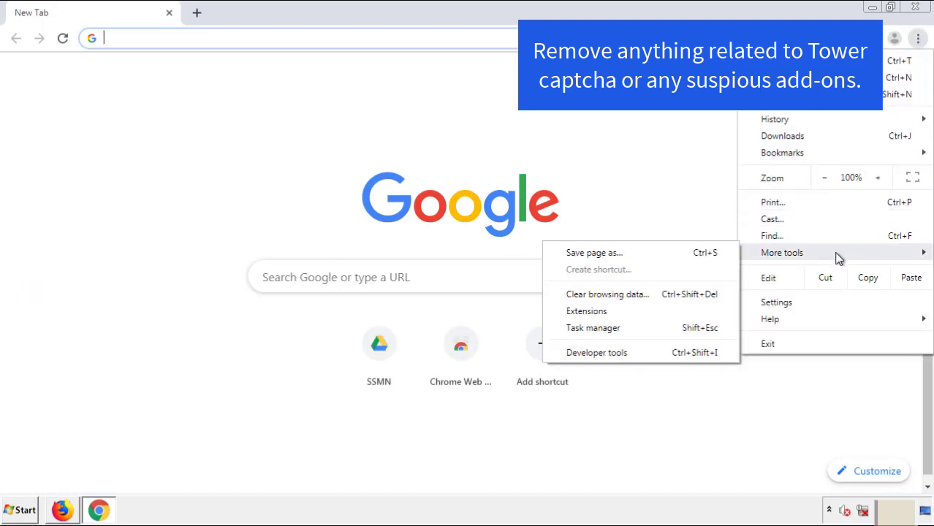
{"action": "left_click", "coordinate": [594, 310]}
{"action": "scroll", "coordinate": [264, 244], "scroll_direction": "down", "scroll_amount": 5}
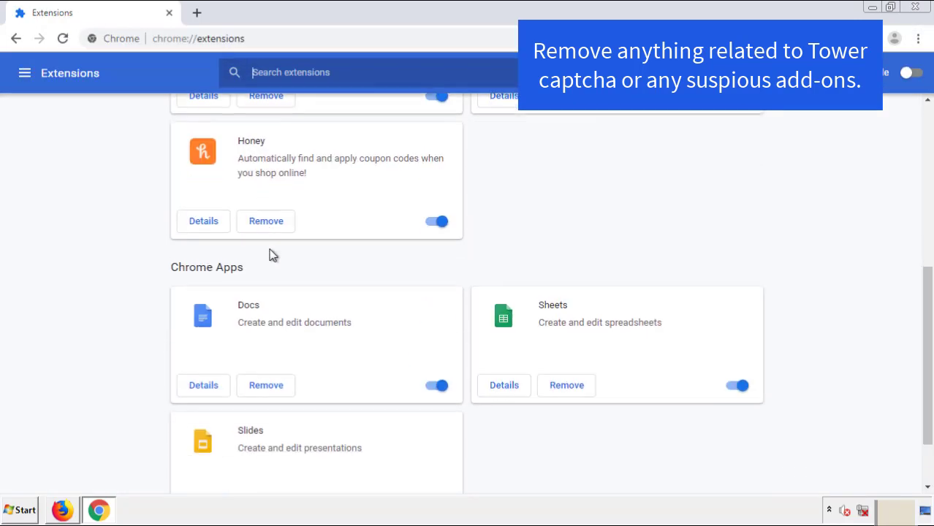
{"action": "scroll", "coordinate": [354, 267], "scroll_direction": "up", "scroll_amount": 5}
{"action": "left_click", "coordinate": [263, 212]}
{"action": "left_click", "coordinate": [523, 118]}
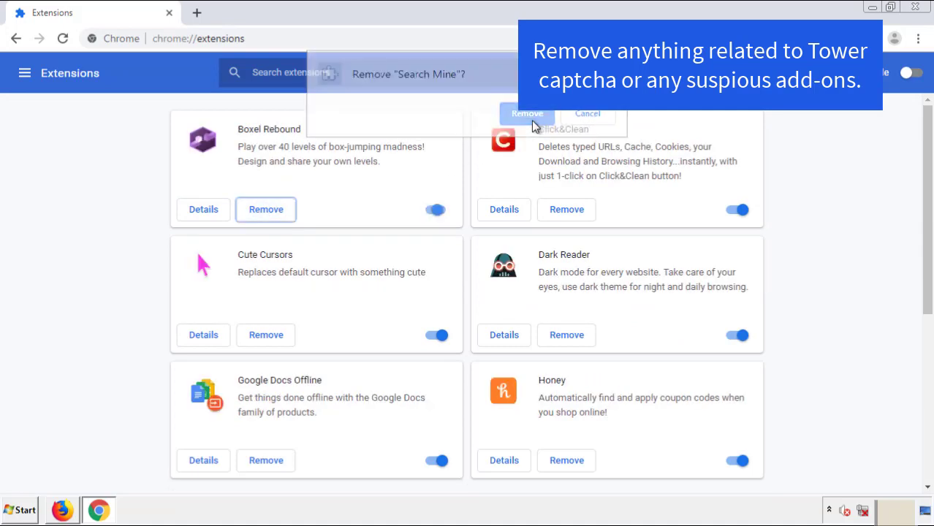
{"action": "left_click", "coordinate": [923, 12]}
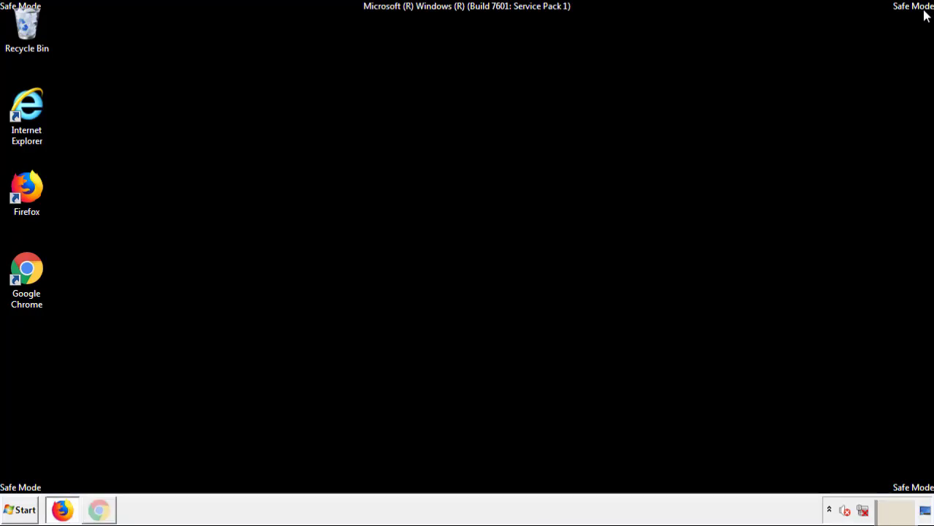
Restart the computer from the Start menu's shutdown options
{"action": "left_click", "coordinate": [24, 511]}
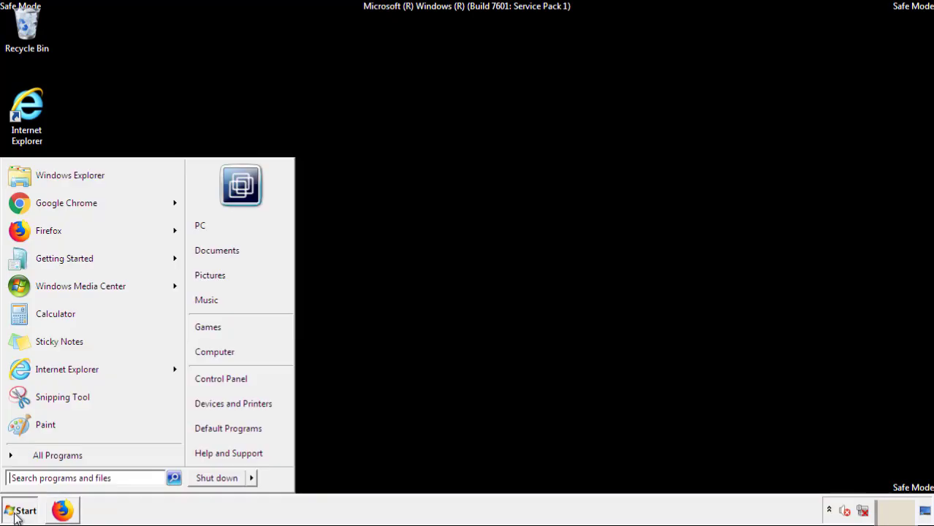
{"action": "mouse_move", "coordinate": [253, 479]}
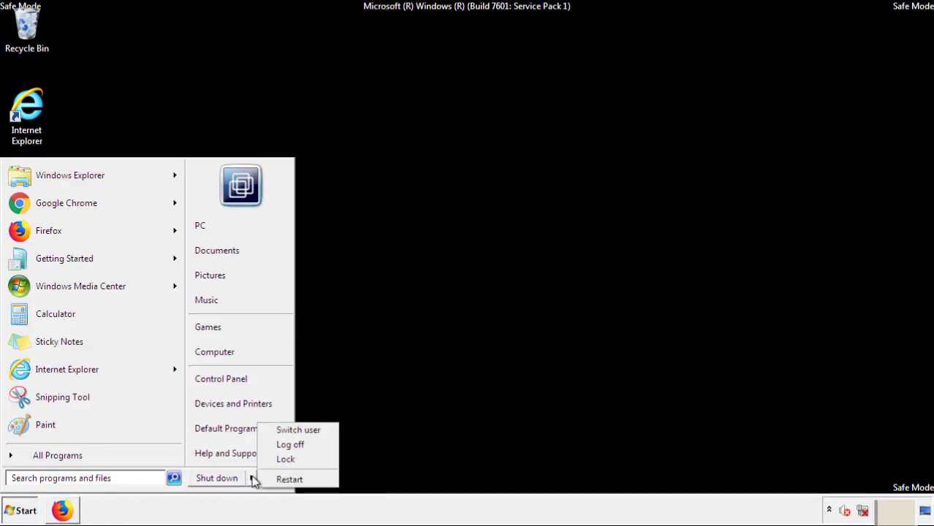
{"action": "left_click", "coordinate": [290, 480]}
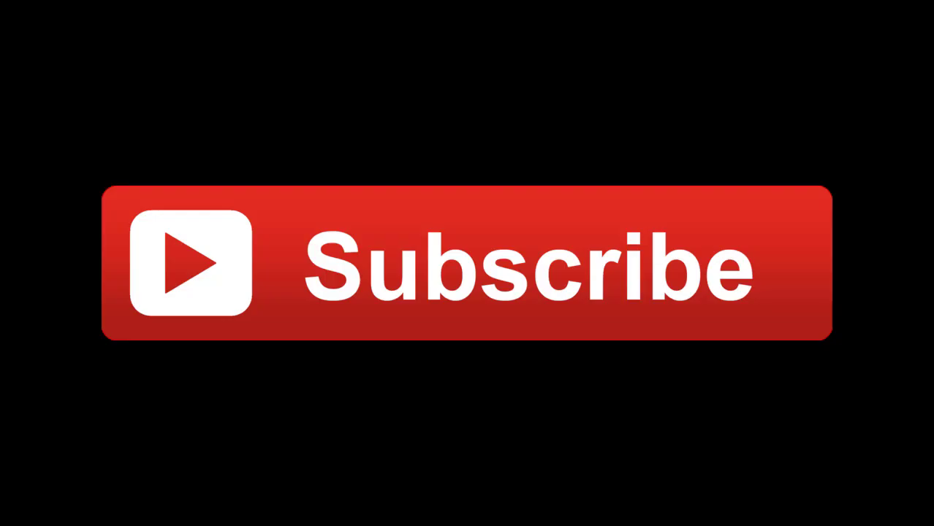